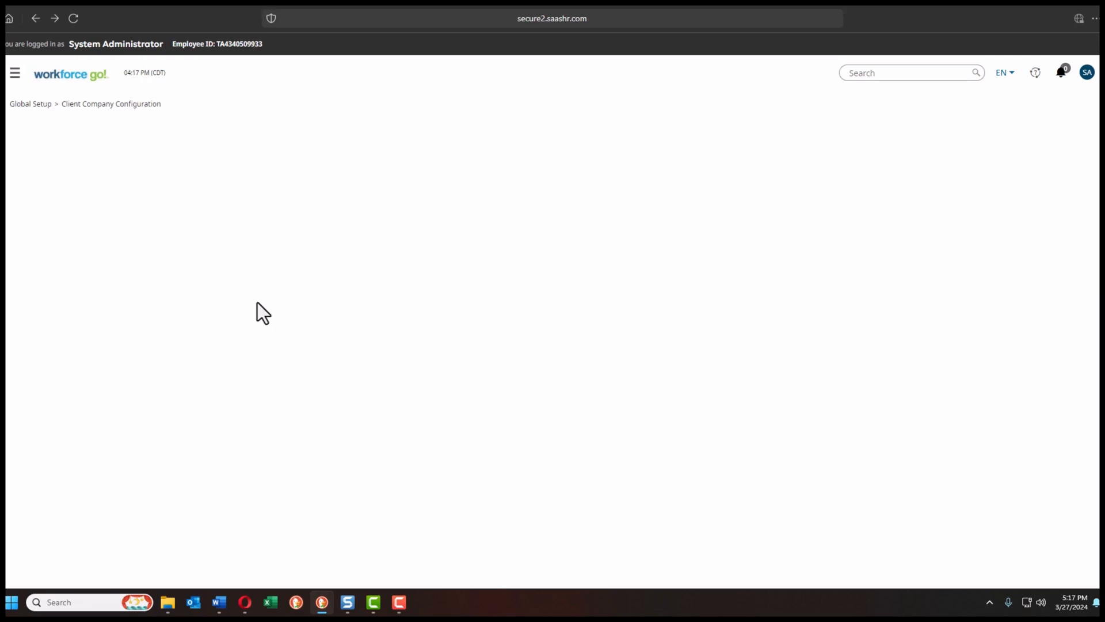
- Open the HR Actions list from the HR Setup settings
{"action": "left_click", "coordinate": [15, 75]}
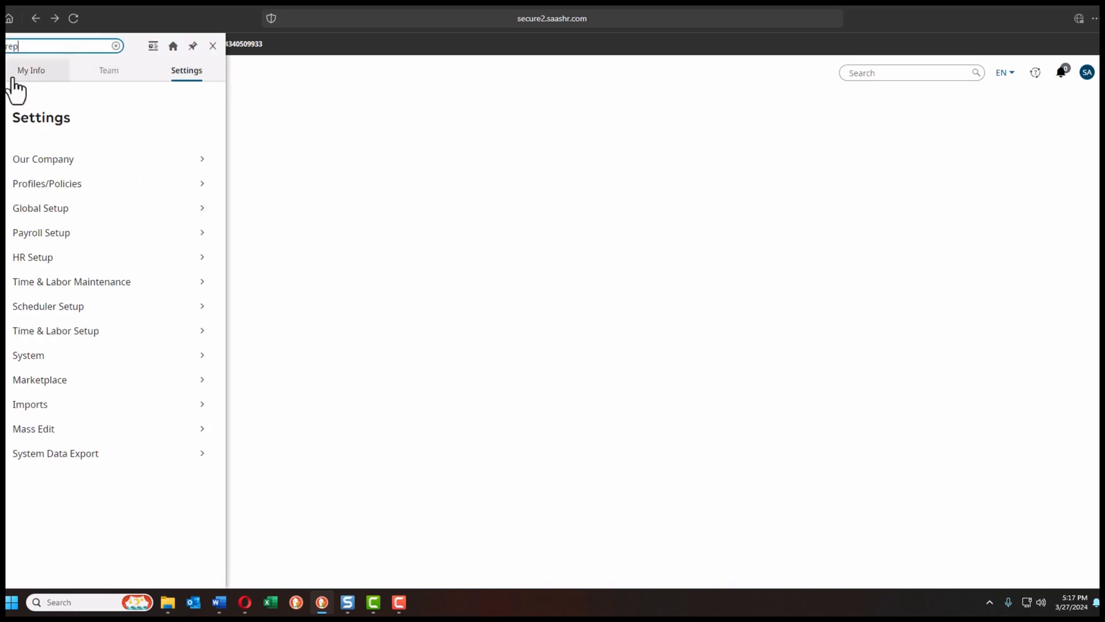
{"action": "left_click", "coordinate": [180, 78]}
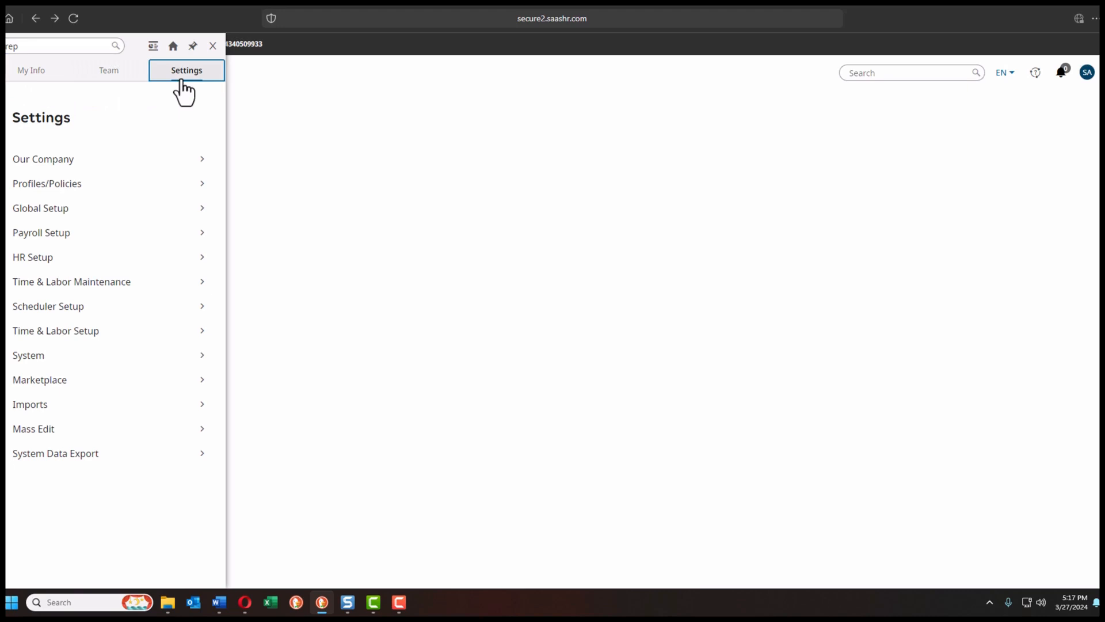
{"action": "left_click", "coordinate": [57, 262]}
{"action": "scroll", "coordinate": [59, 265], "scroll_direction": "down", "scroll_amount": 3}
{"action": "left_click", "coordinate": [56, 322]}
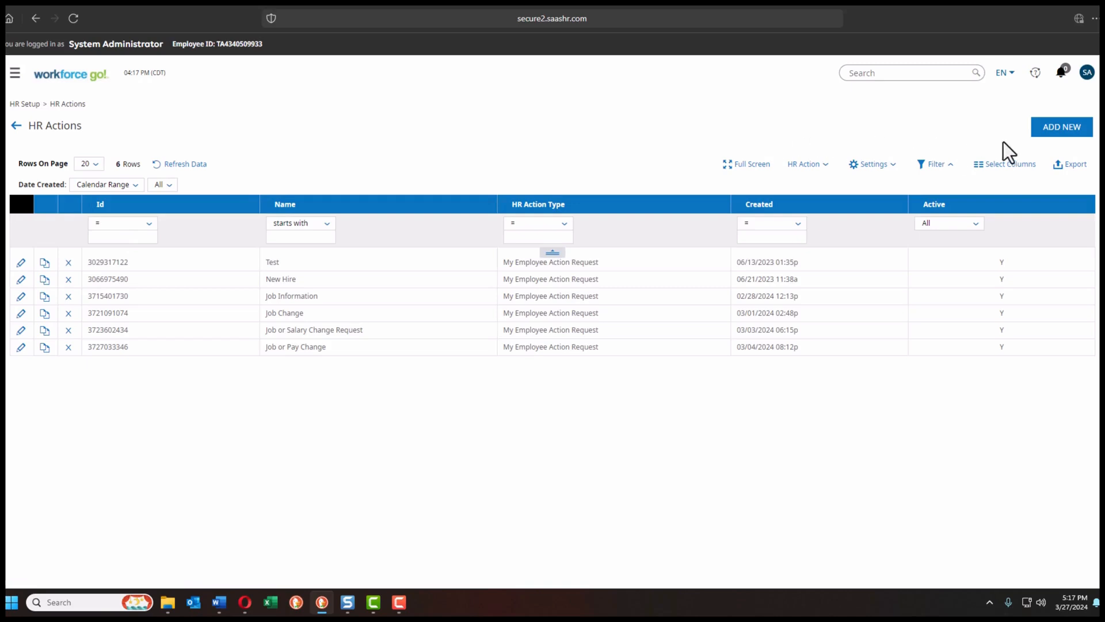
- Create a new HR action of type My Employee Action Request with the Regular sub type
{"action": "left_click", "coordinate": [1058, 141]}
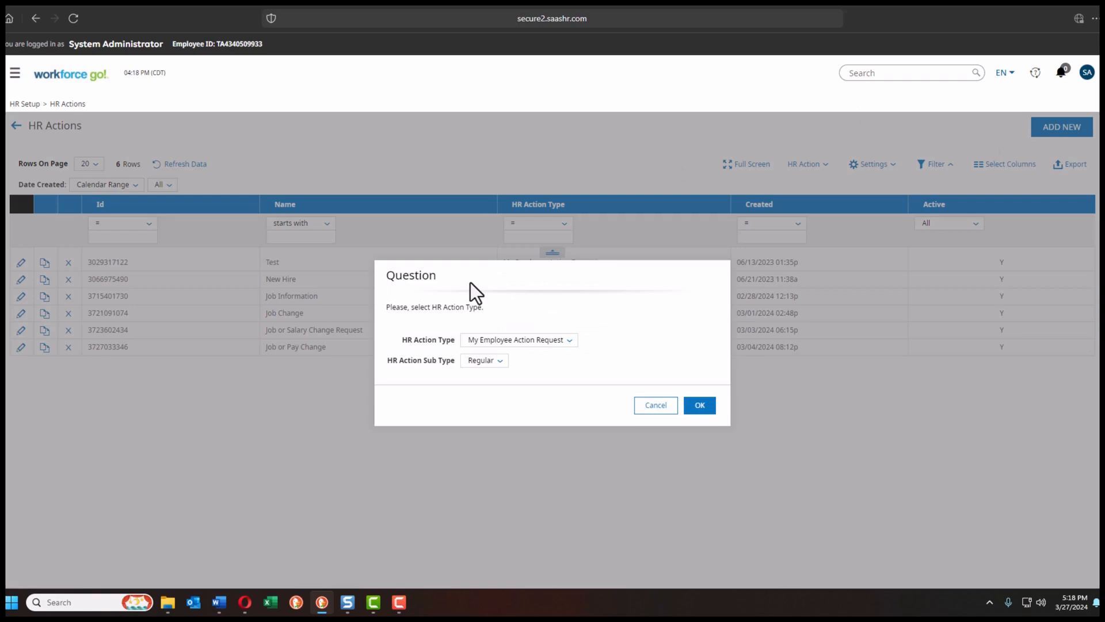
{"action": "left_click", "coordinate": [570, 344]}
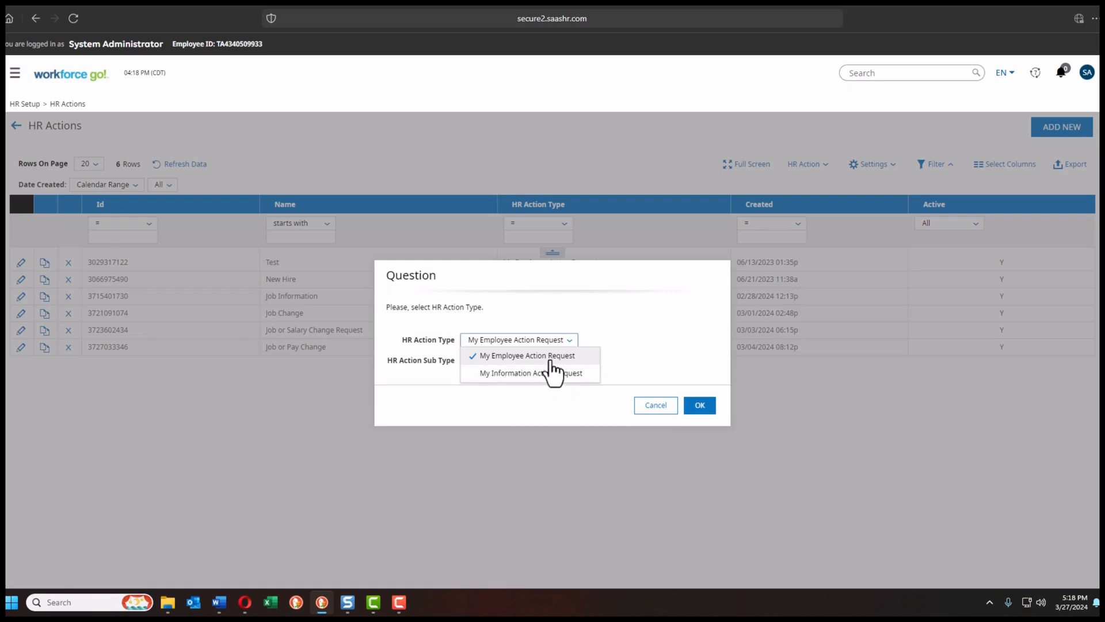
{"action": "left_click", "coordinate": [551, 357]}
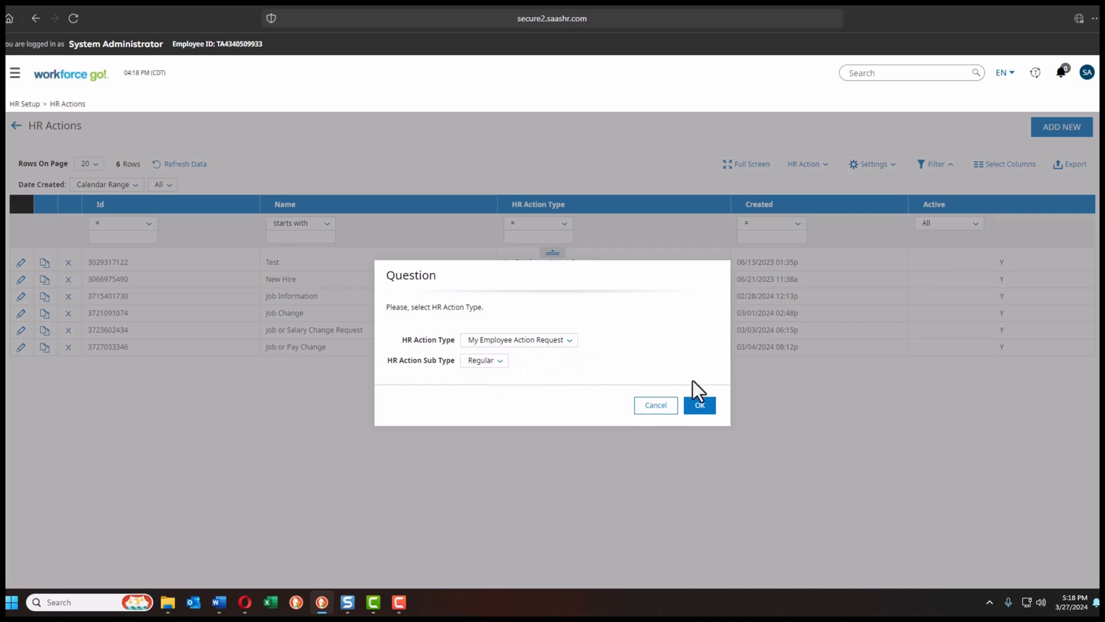
{"action": "left_click", "coordinate": [699, 410]}
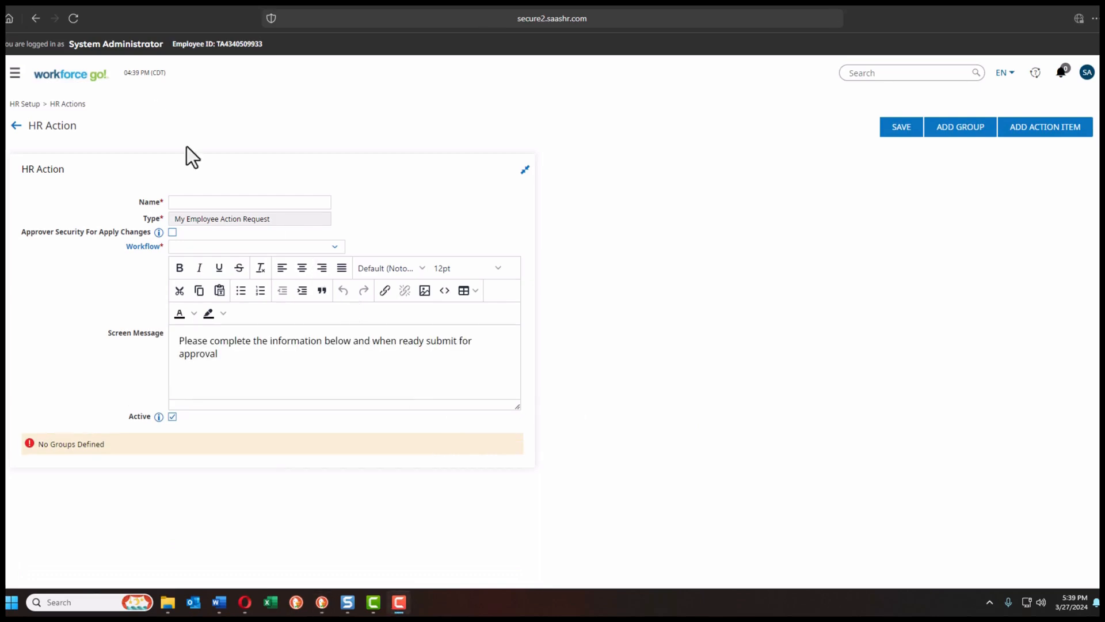
- Name the HR action Promotion and assign it the Promotion Workflow
{"action": "left_click", "coordinate": [196, 203]}
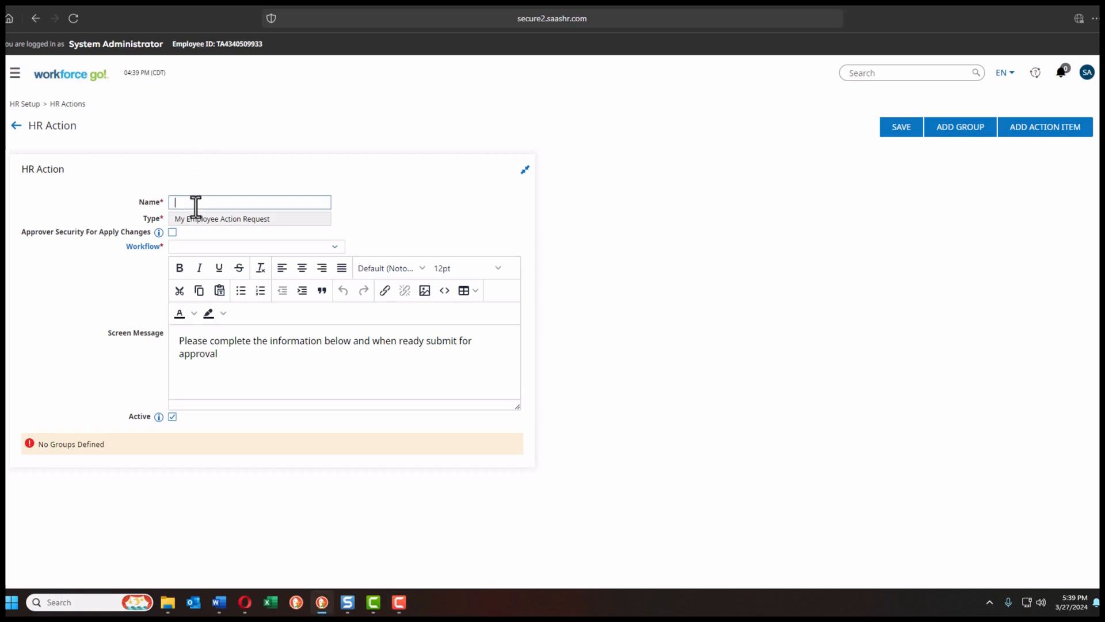
{"action": "type", "text": "Promotion"}
{"action": "left_click", "coordinate": [334, 247]}
{"action": "left_click_drag", "start_coordinate": [350, 280], "coordinate": [354, 315]}
{"action": "left_click", "coordinate": [251, 317]}
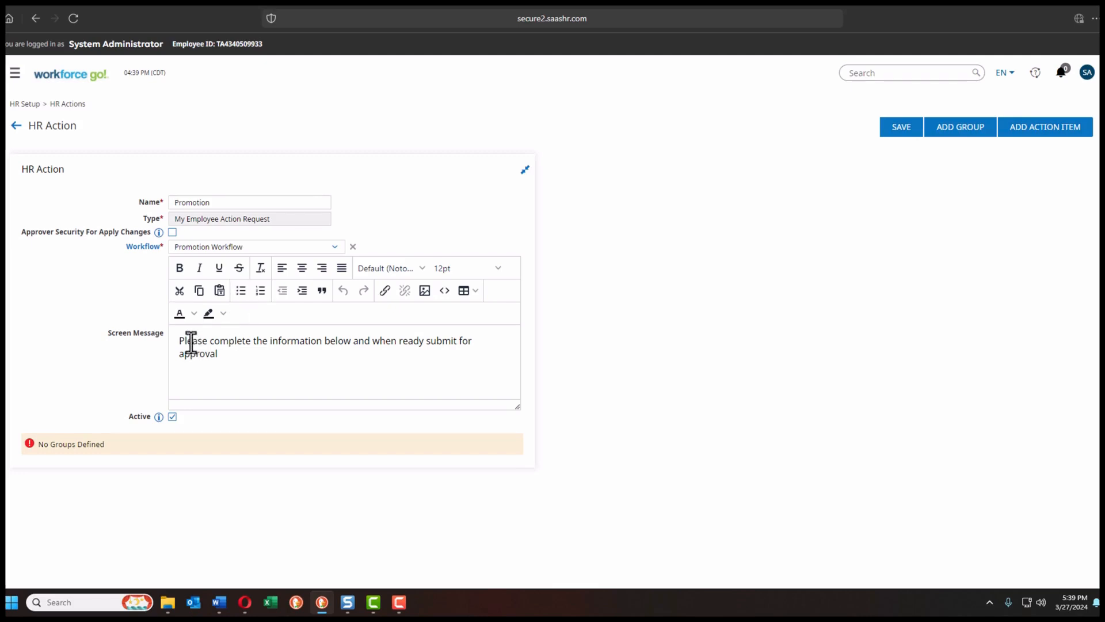
{"action": "left_click_drag", "start_coordinate": [181, 342], "coordinate": [230, 359]}
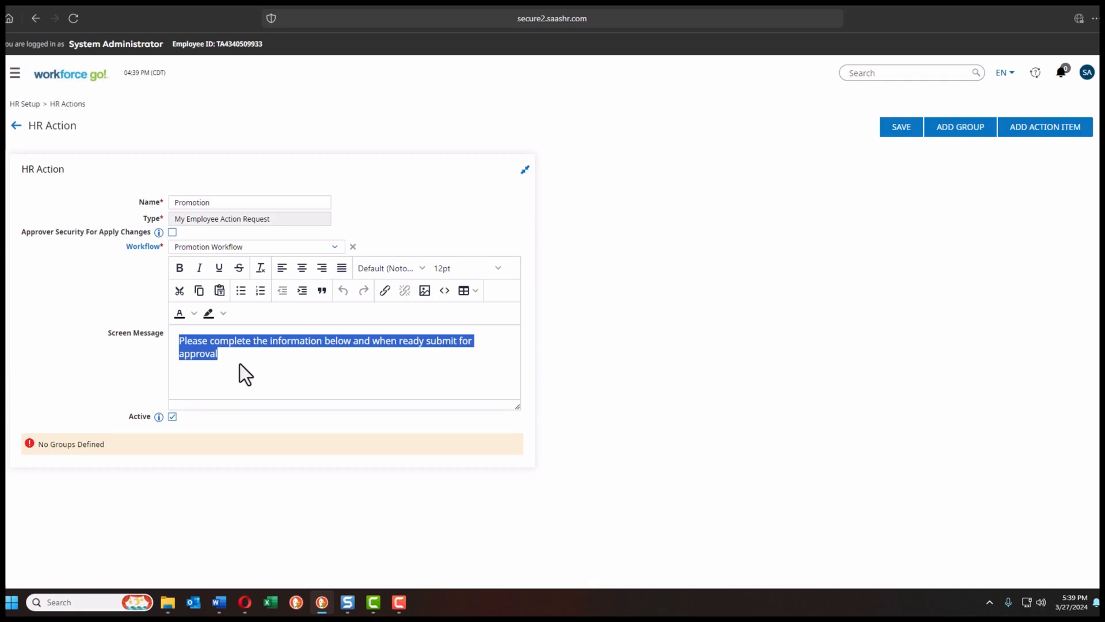
- Add the Default Job action item to a new group named Job Information, filtering the items by names starting with "def"
{"action": "left_click", "coordinate": [1034, 136]}
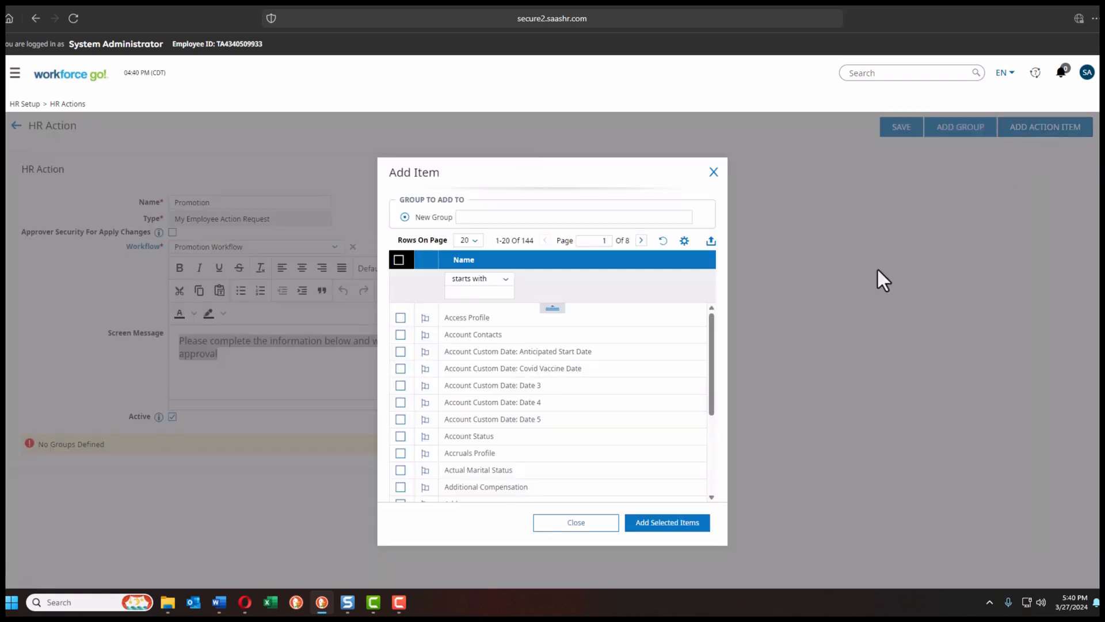
{"action": "left_click", "coordinate": [466, 217]}
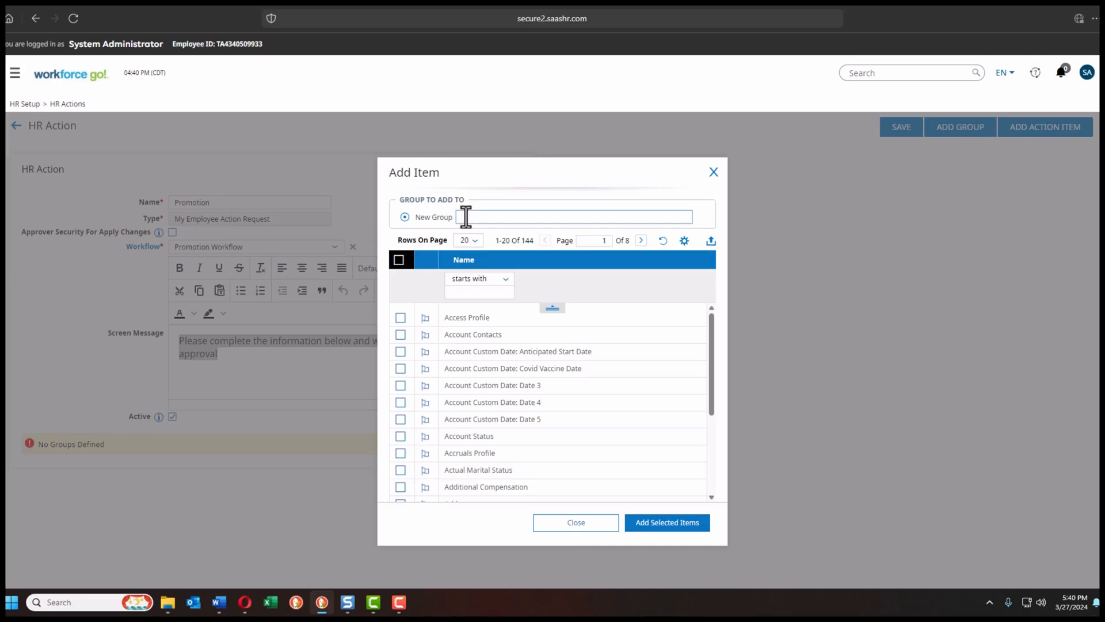
{"action": "type", "text": "Job Information"}
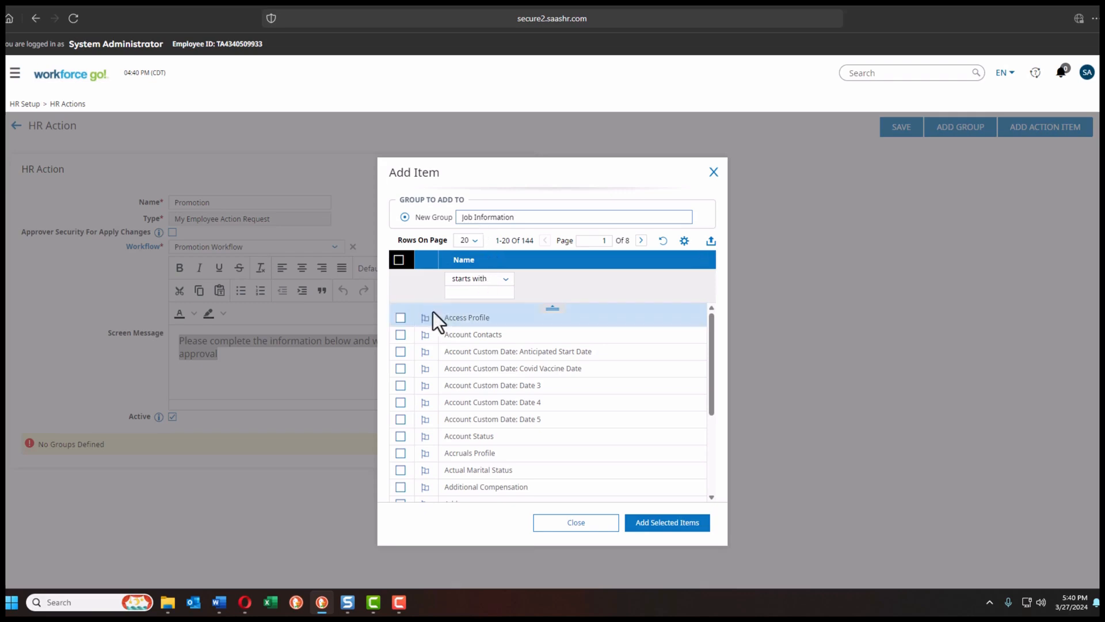
{"action": "left_click", "coordinate": [468, 291]}
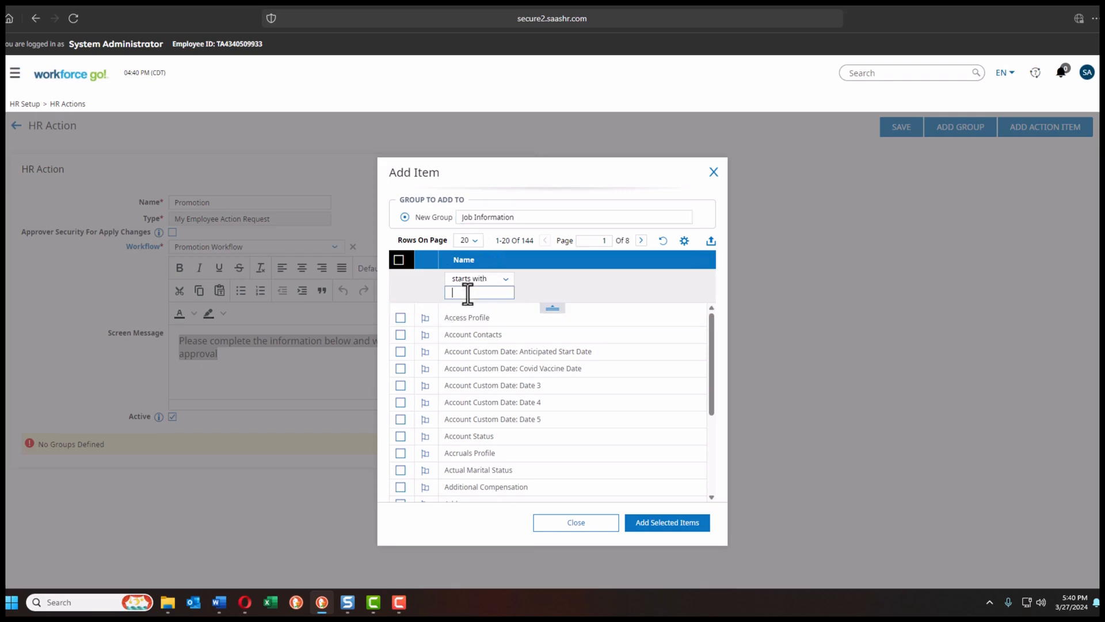
{"action": "type", "text": "def"}
{"action": "left_click", "coordinate": [505, 281]}
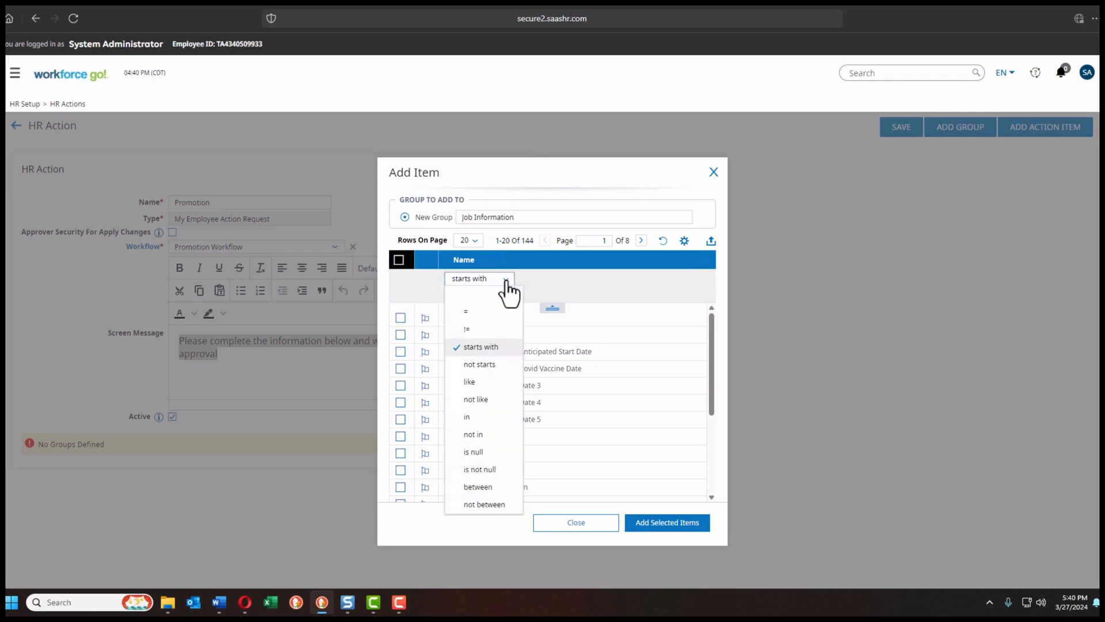
{"action": "left_click", "coordinate": [493, 347]}
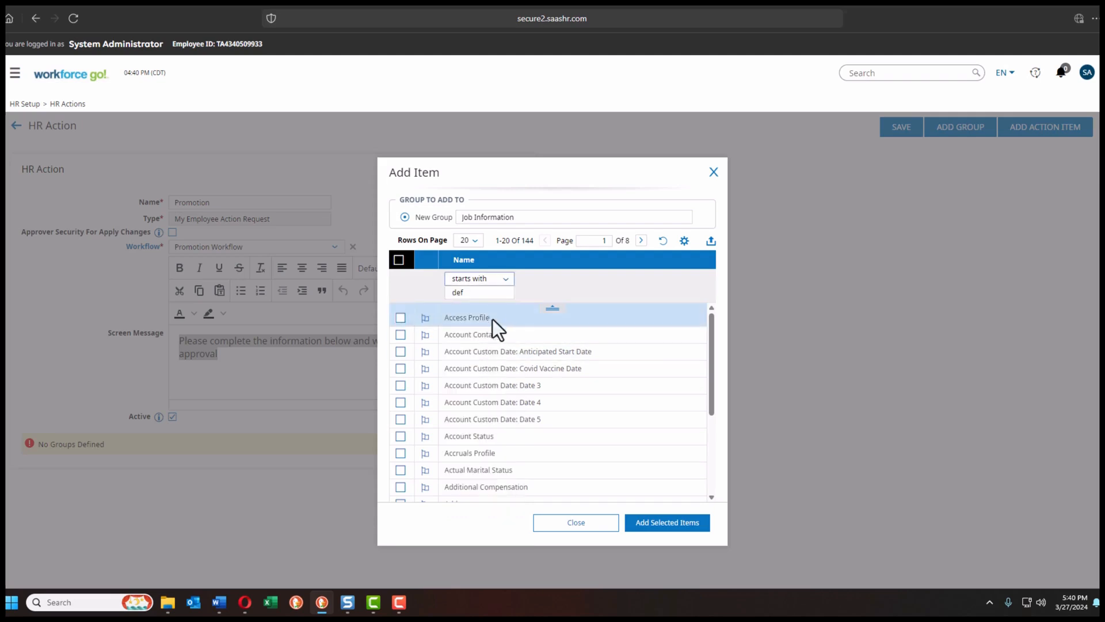
{"action": "left_click", "coordinate": [478, 295]}
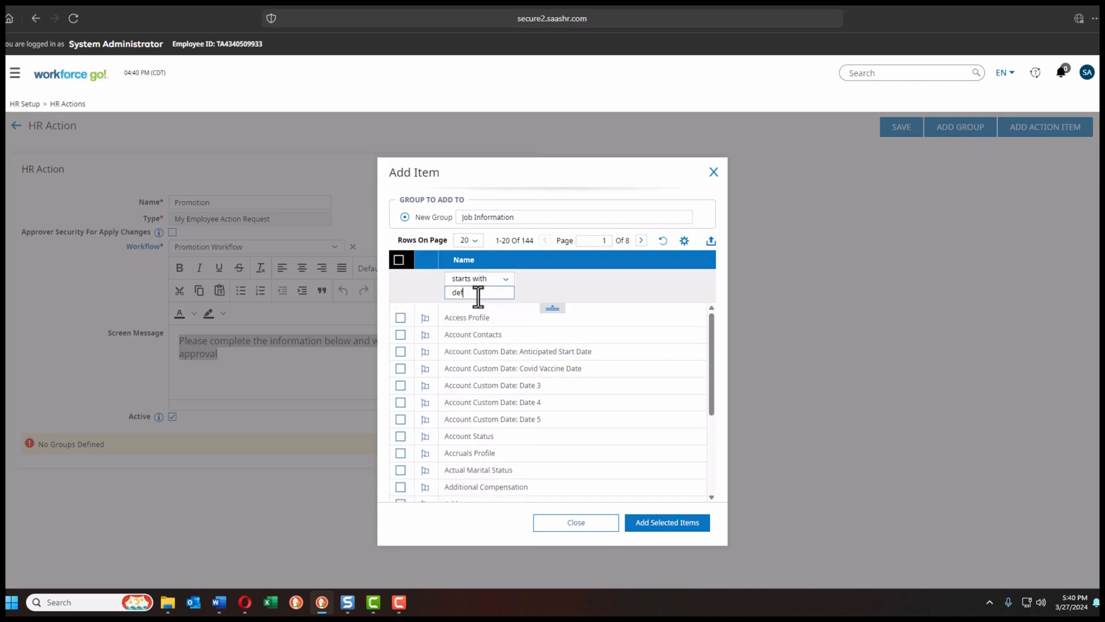
{"action": "key", "text": "Return"}
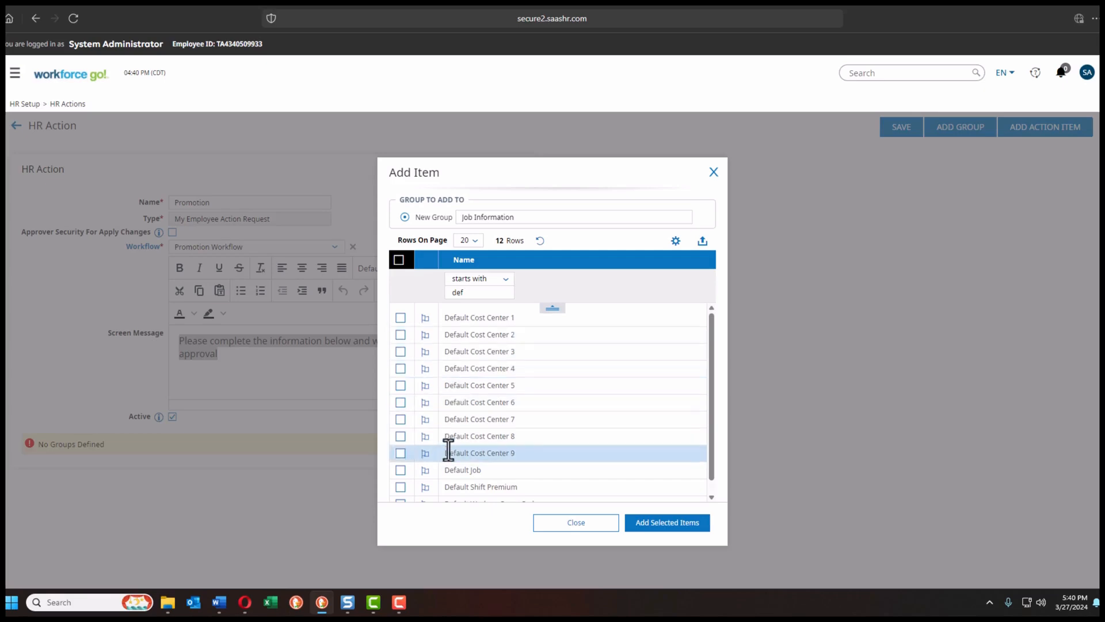
{"action": "left_click", "coordinate": [400, 470]}
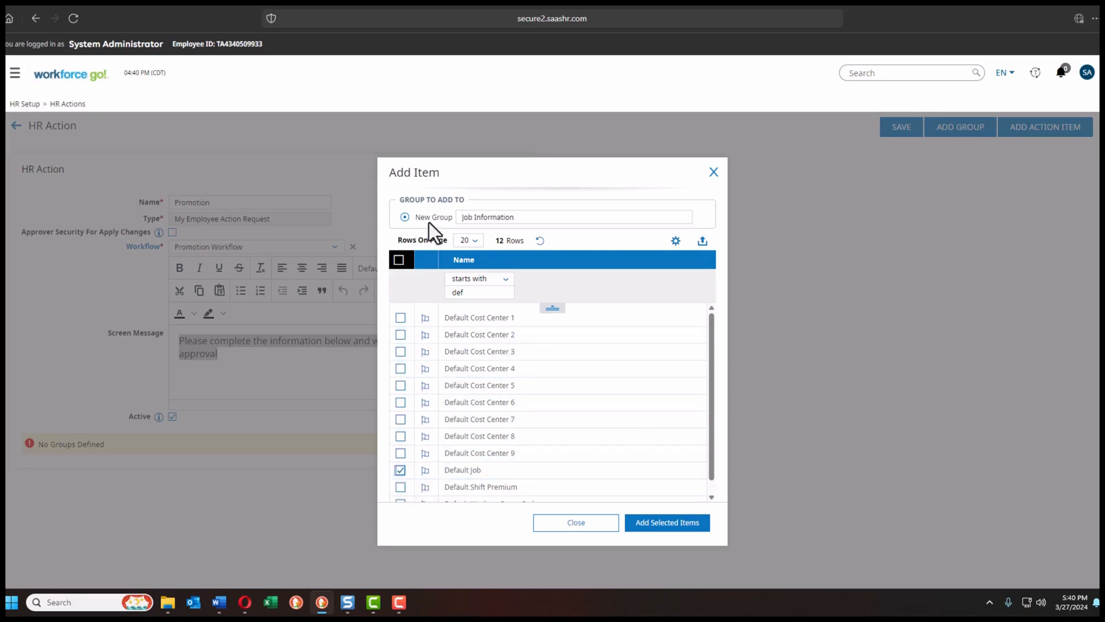
{"action": "left_click", "coordinate": [666, 525]}
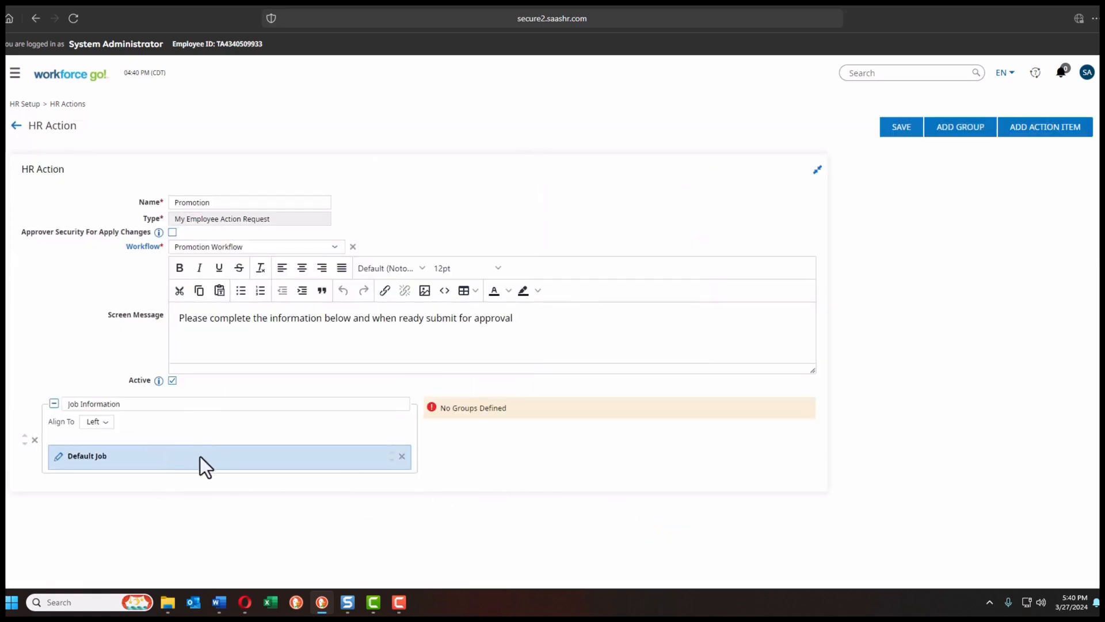
- Enable Override Security Restrictions for the Default Job item and save its settings
{"action": "left_click", "coordinate": [58, 459]}
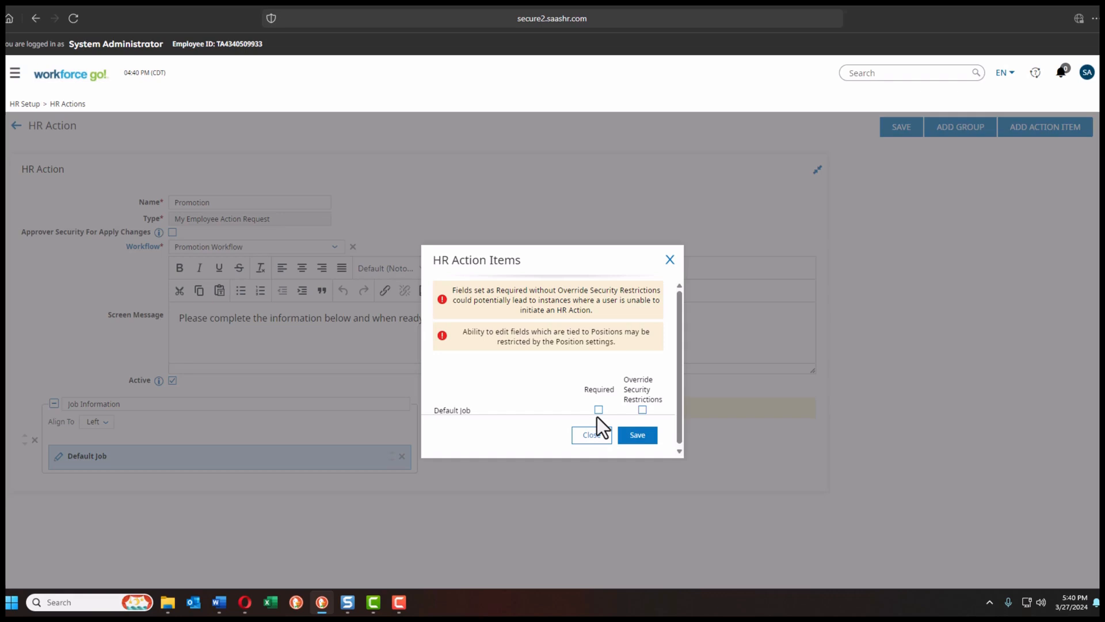
{"action": "left_click", "coordinate": [642, 413]}
{"action": "left_click", "coordinate": [637, 436]}
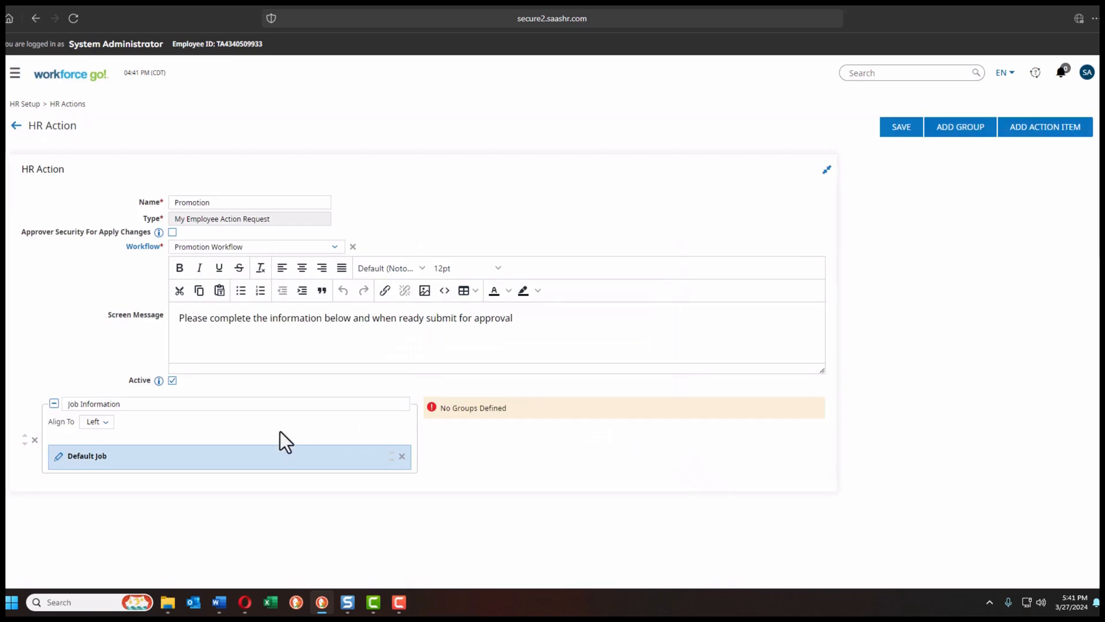
- Add the Base Compensation action item to a new group named Pay Information, filtering the items by "base"
{"action": "left_click", "coordinate": [1038, 133]}
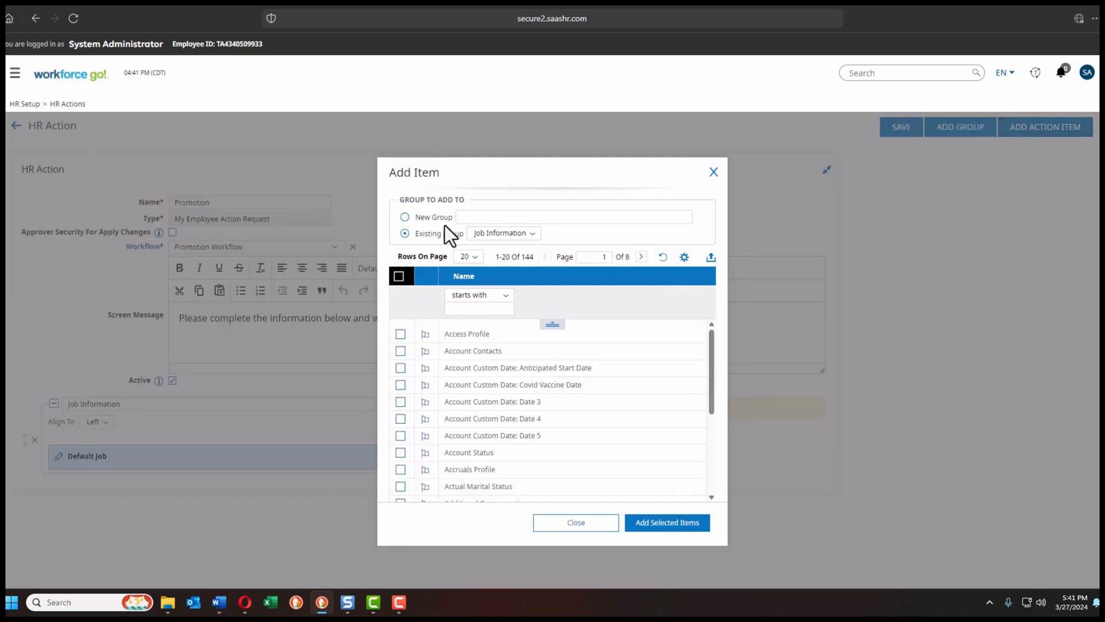
{"action": "left_click", "coordinate": [404, 217]}
{"action": "left_click", "coordinate": [488, 216]}
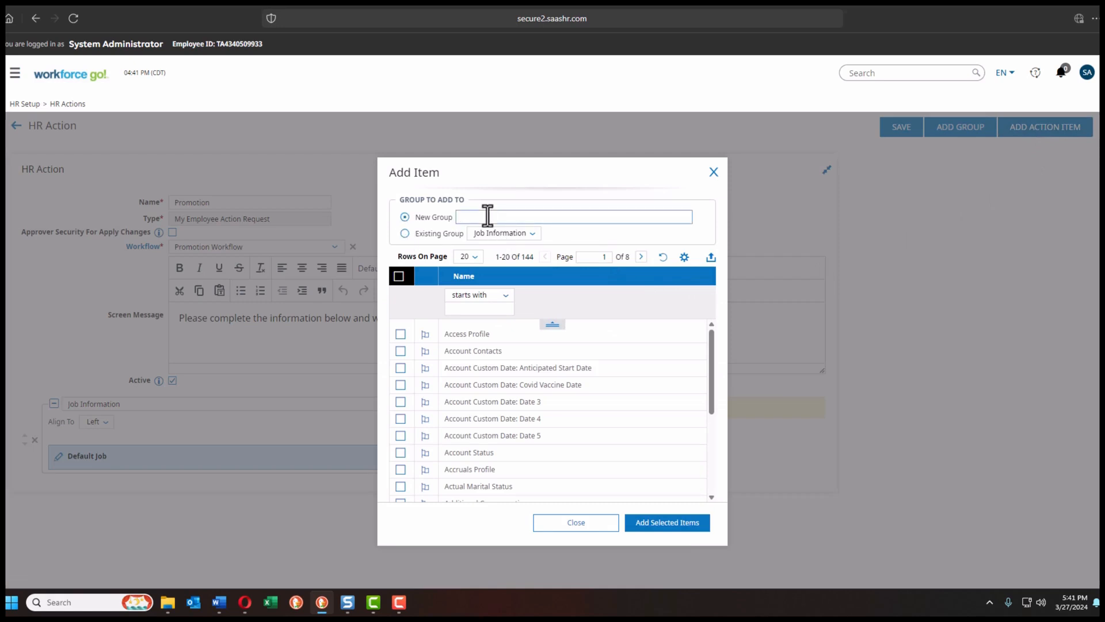
{"action": "type", "text": "Pay Information"}
{"action": "left_click", "coordinate": [469, 309]}
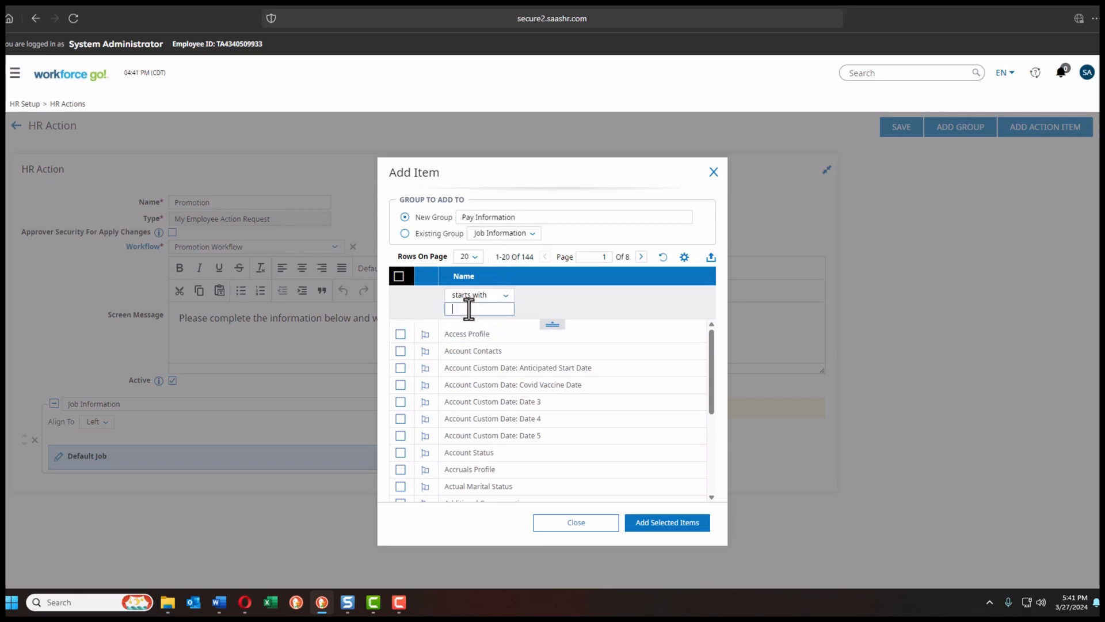
{"action": "type", "text": "base"}
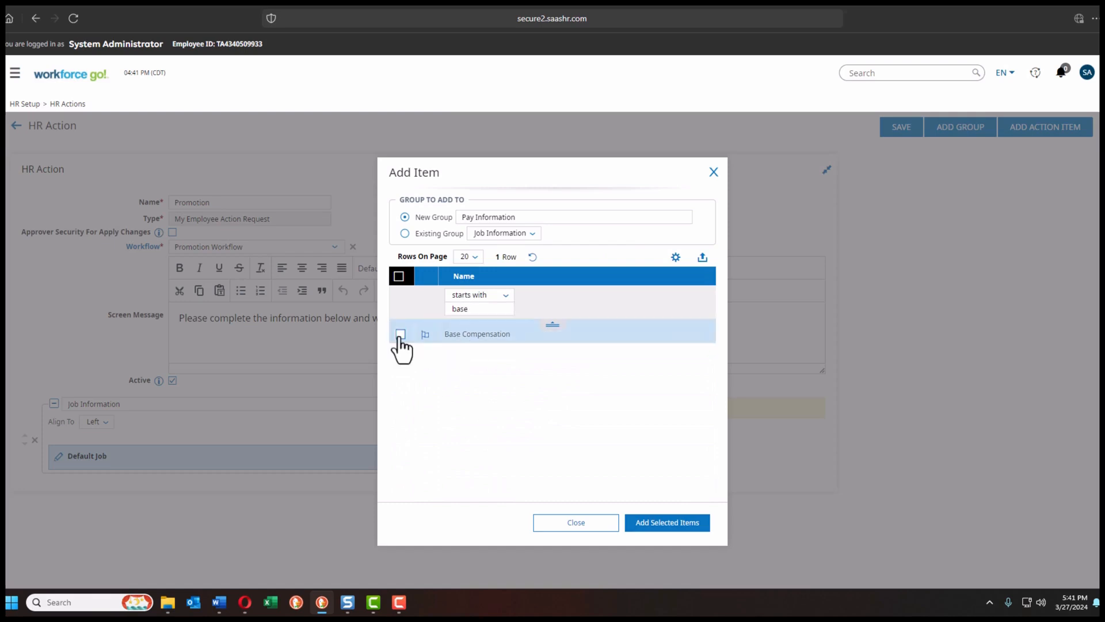
{"action": "left_click", "coordinate": [400, 334]}
{"action": "left_click", "coordinate": [662, 524]}
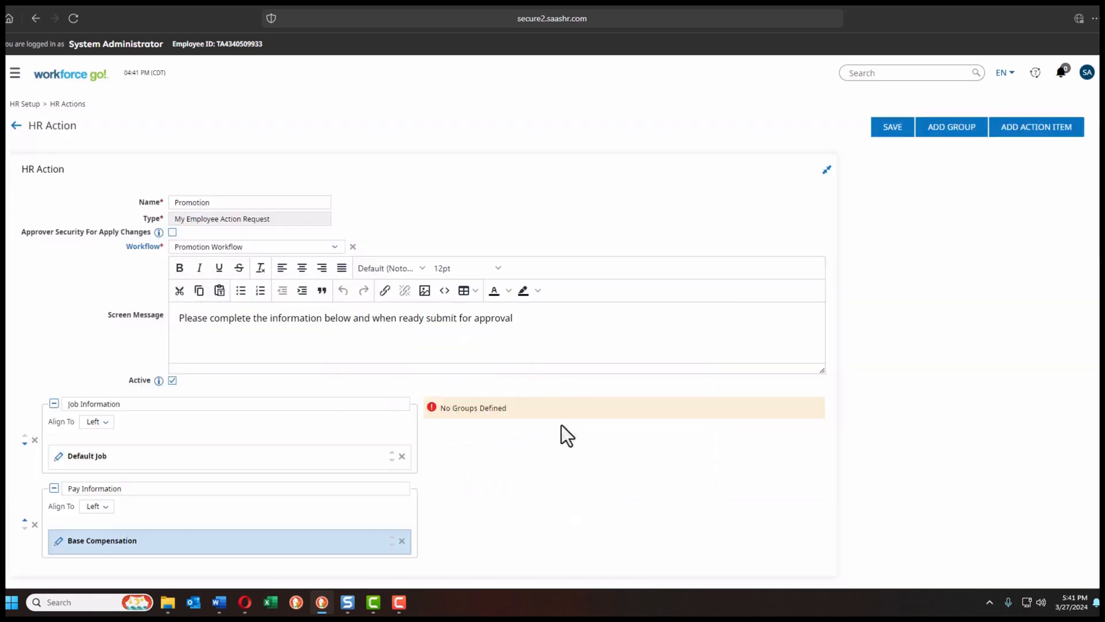
- Mark the Base Compensation item as Required with Override Security Restrictions and save its settings
{"action": "left_click_drag", "start_coordinate": [122, 481], "coordinate": [68, 481]}
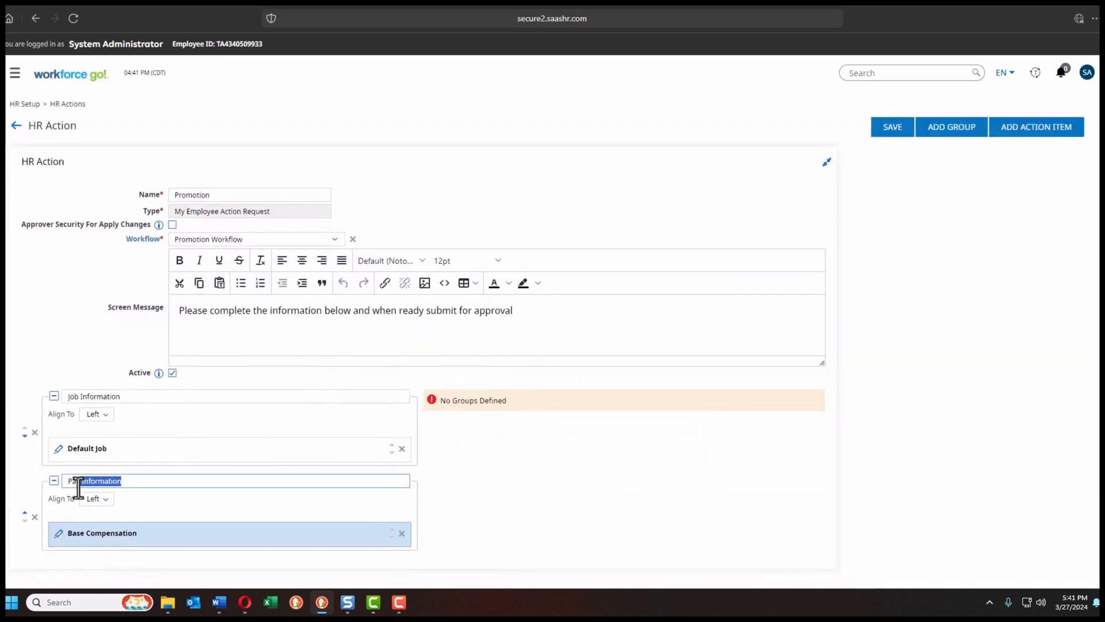
{"action": "left_click", "coordinate": [56, 535]}
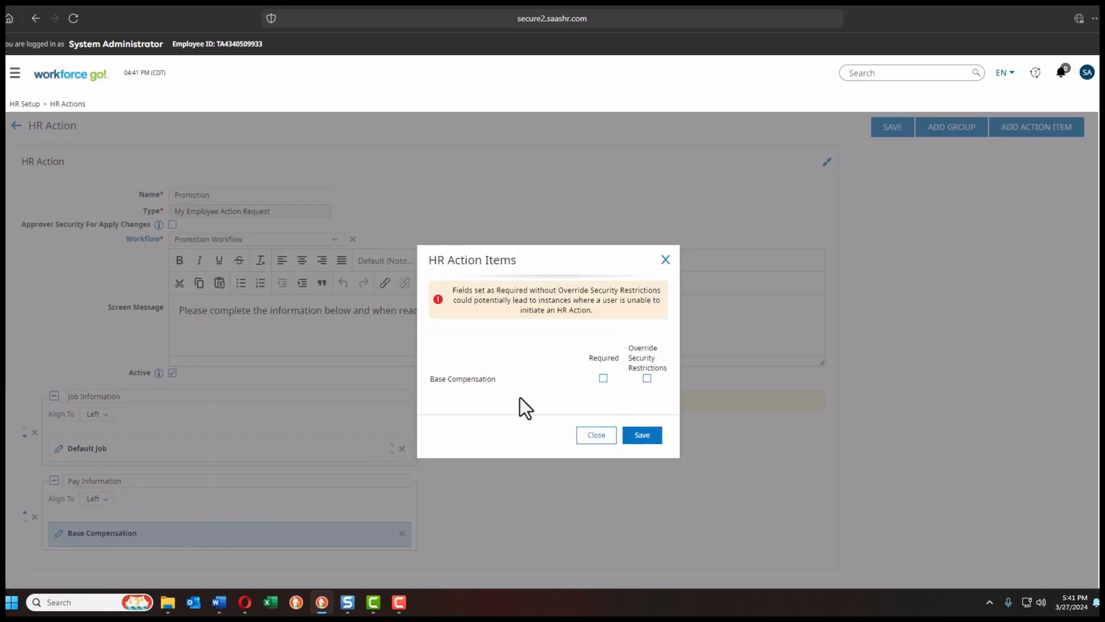
{"action": "left_click", "coordinate": [603, 379]}
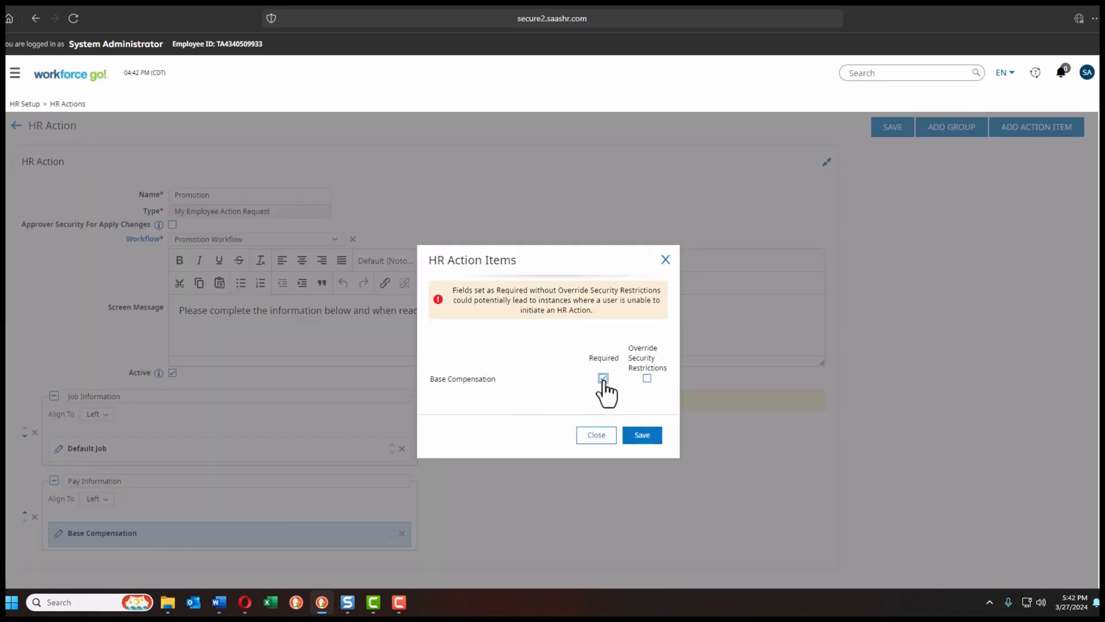
{"action": "left_click", "coordinate": [647, 378]}
{"action": "left_click", "coordinate": [644, 438]}
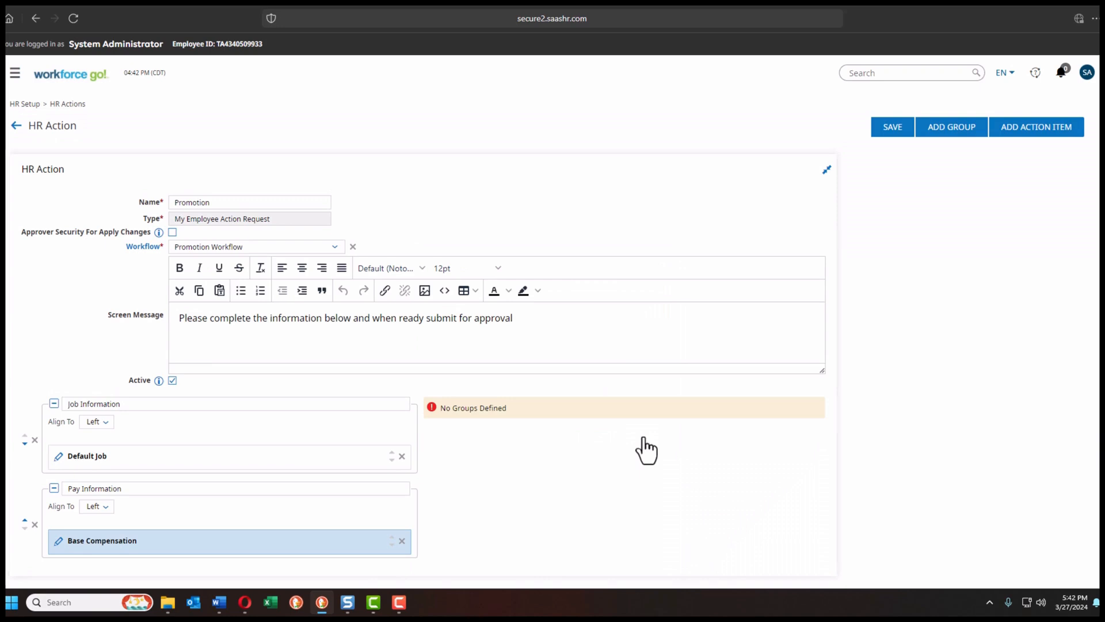
- Save the Promotion HR action and look over its Job Information and Pay Information groups
{"action": "left_click", "coordinate": [894, 131]}
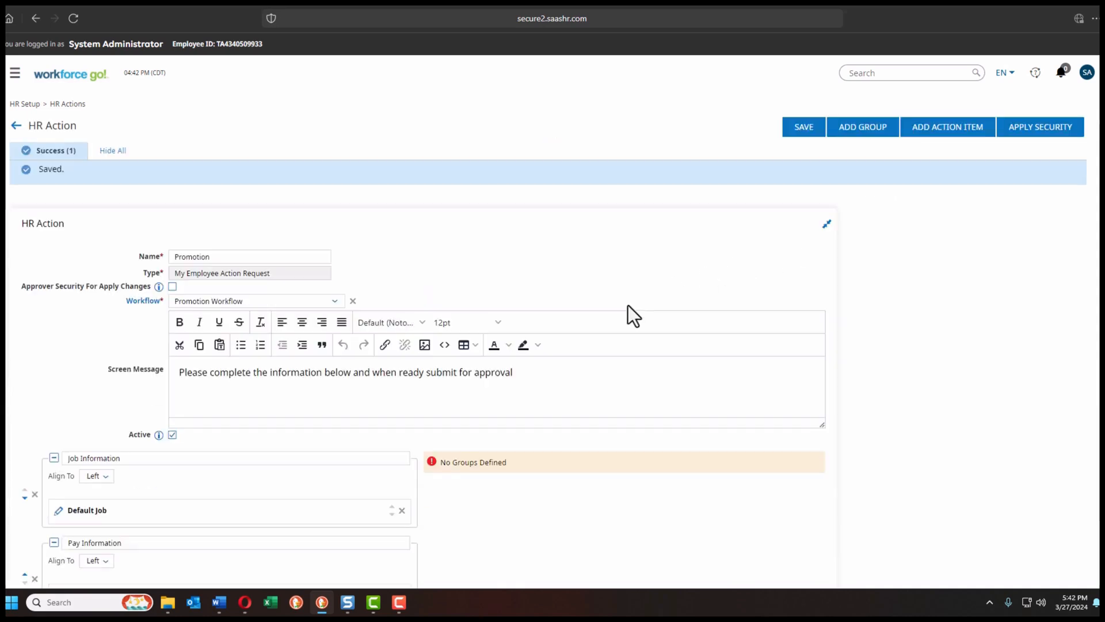
{"action": "scroll", "coordinate": [602, 276], "scroll_direction": "down", "scroll_amount": 1}
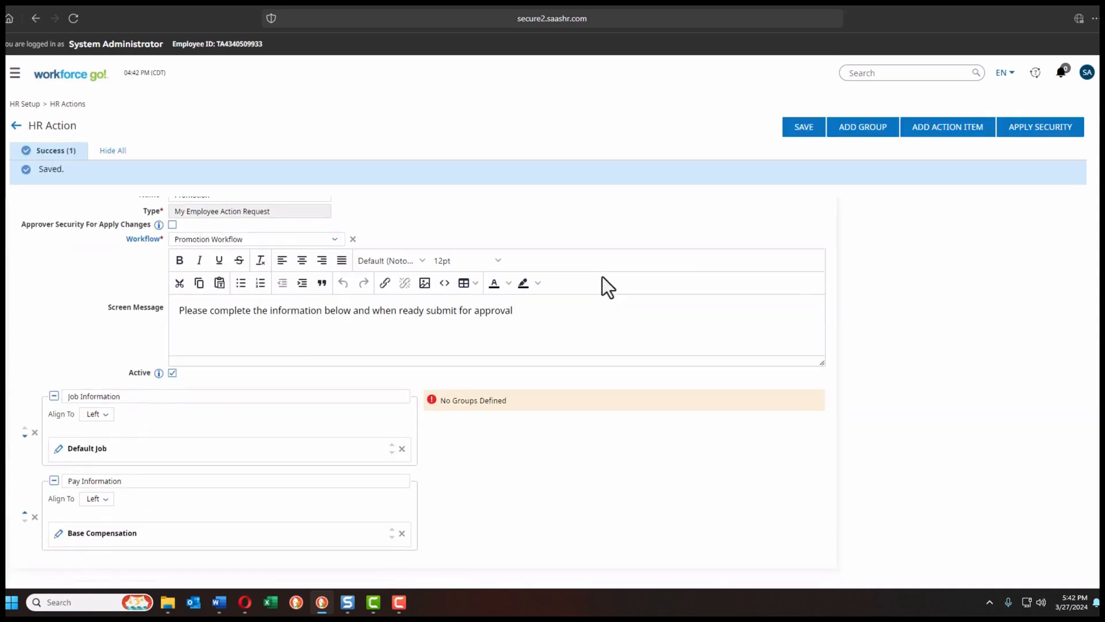
{"action": "scroll", "coordinate": [602, 276], "scroll_direction": "up", "scroll_amount": 1}
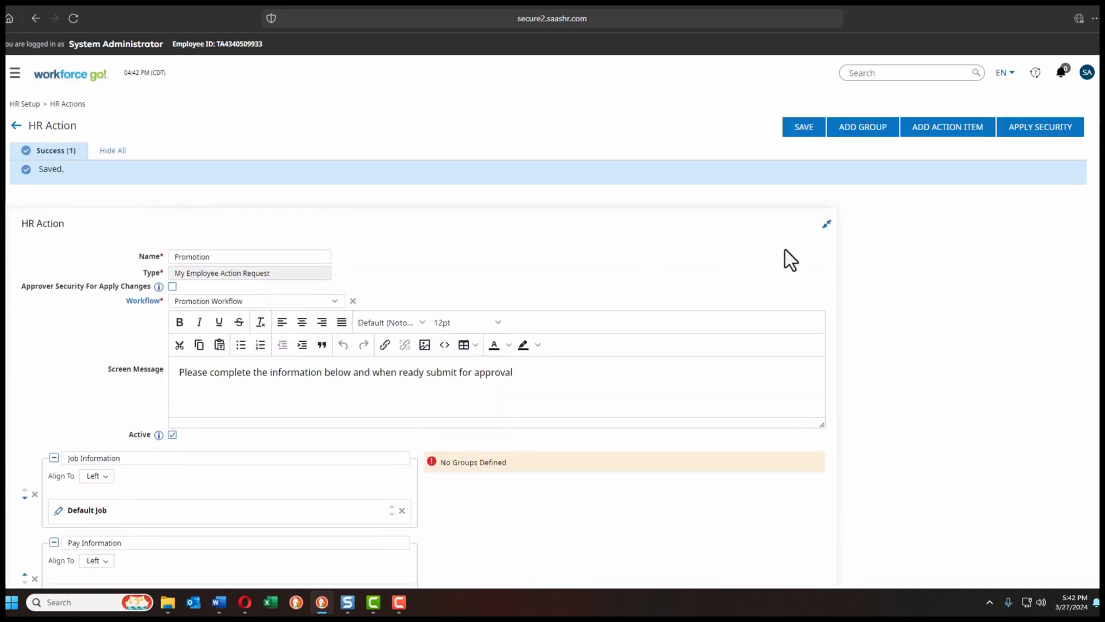
- Grant the Manager profile Initiate and Effective From security on the Promotion action, and save it before returning to the HR Actions list
{"action": "left_click", "coordinate": [1042, 127]}
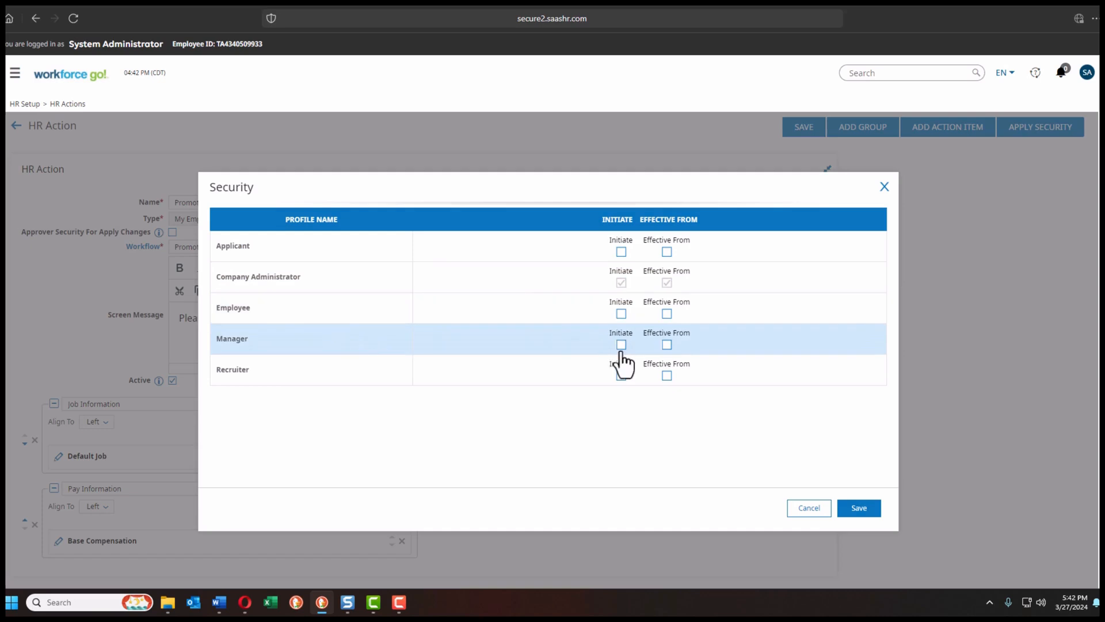
{"action": "left_click", "coordinate": [666, 347]}
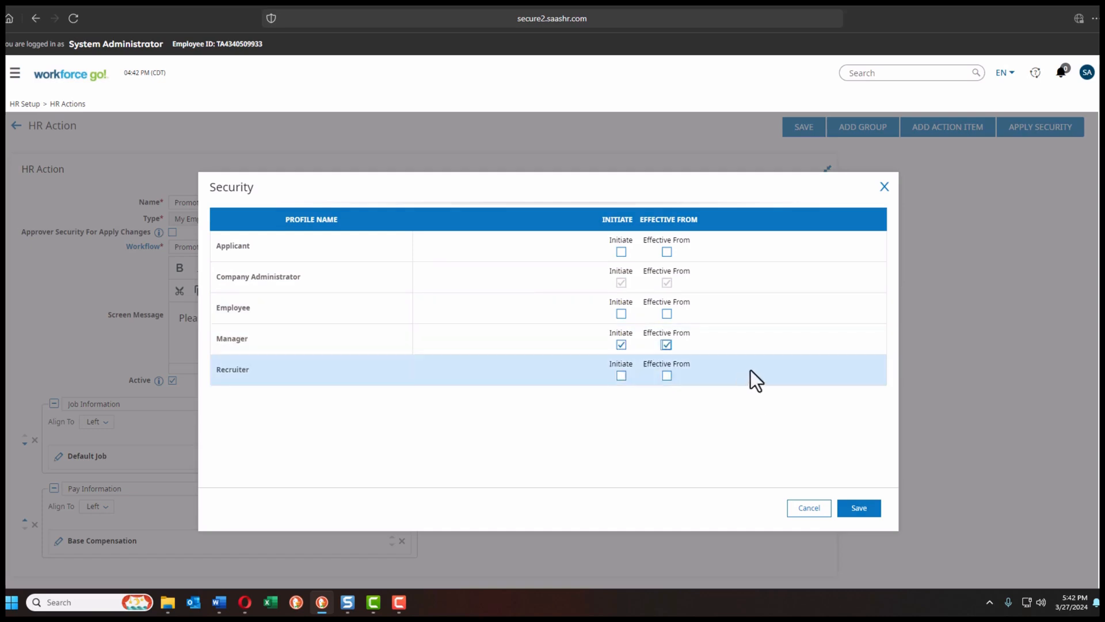
{"action": "left_click", "coordinate": [854, 515]}
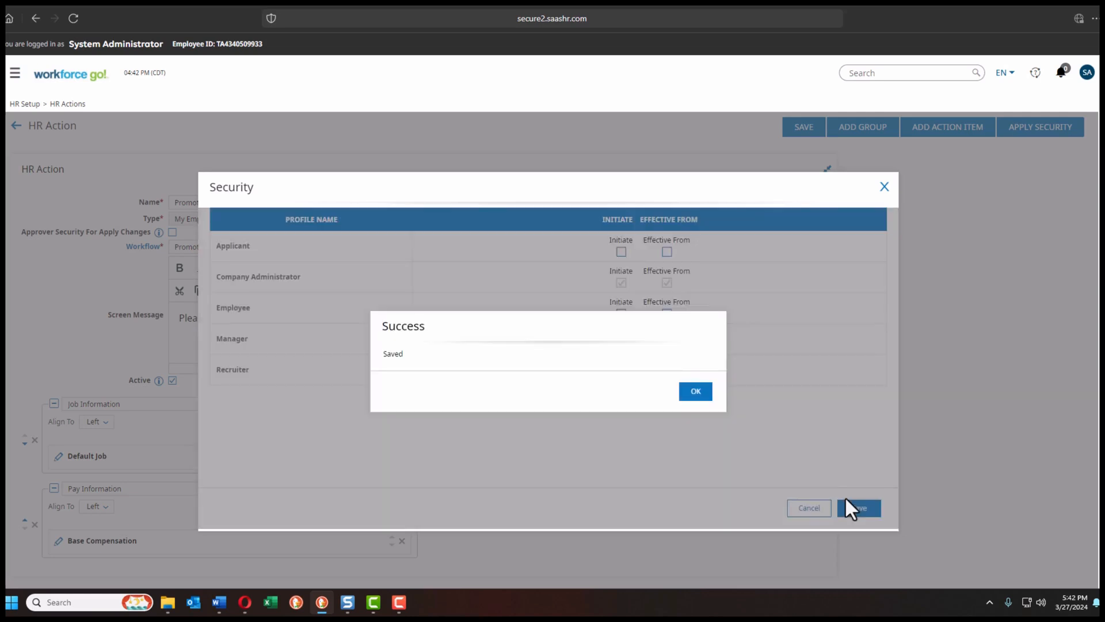
{"action": "left_click", "coordinate": [695, 391]}
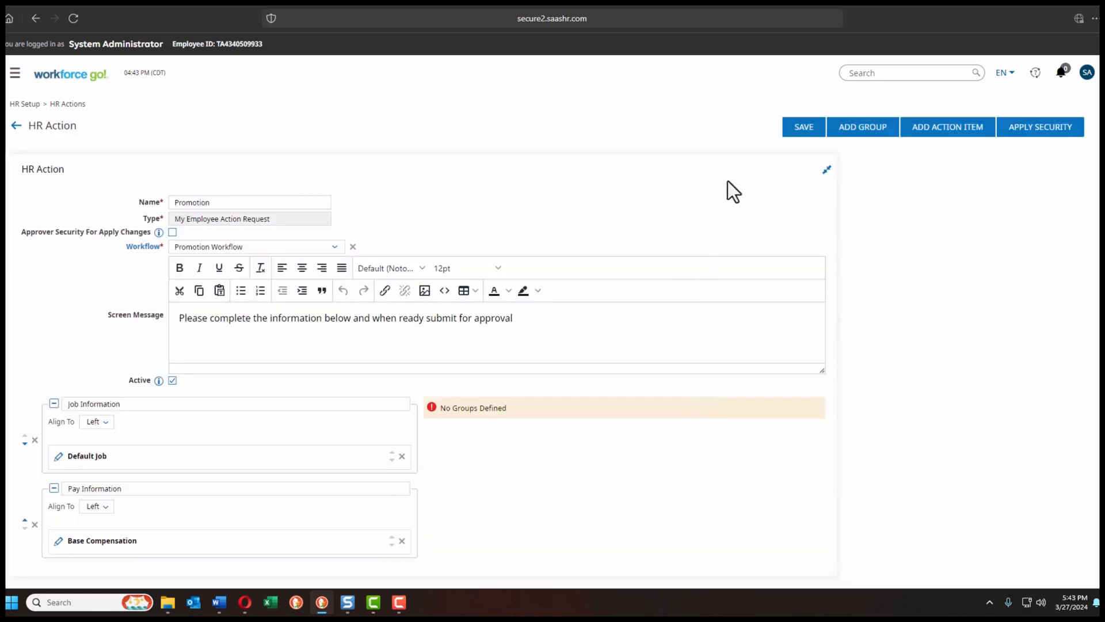
{"action": "left_click", "coordinate": [803, 130]}
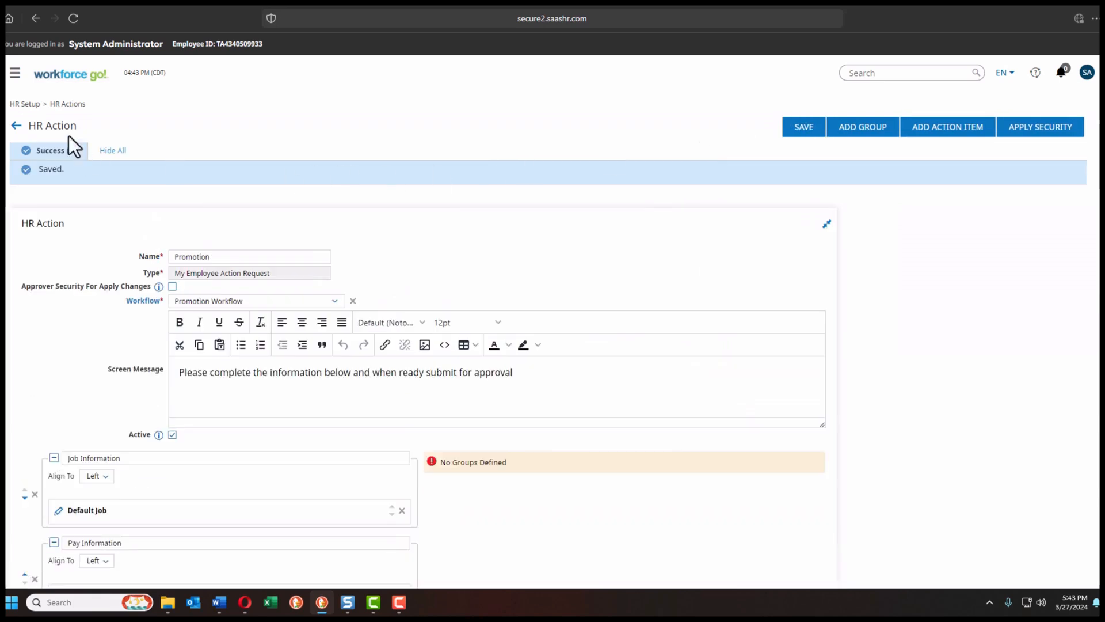
{"action": "left_click", "coordinate": [16, 125]}
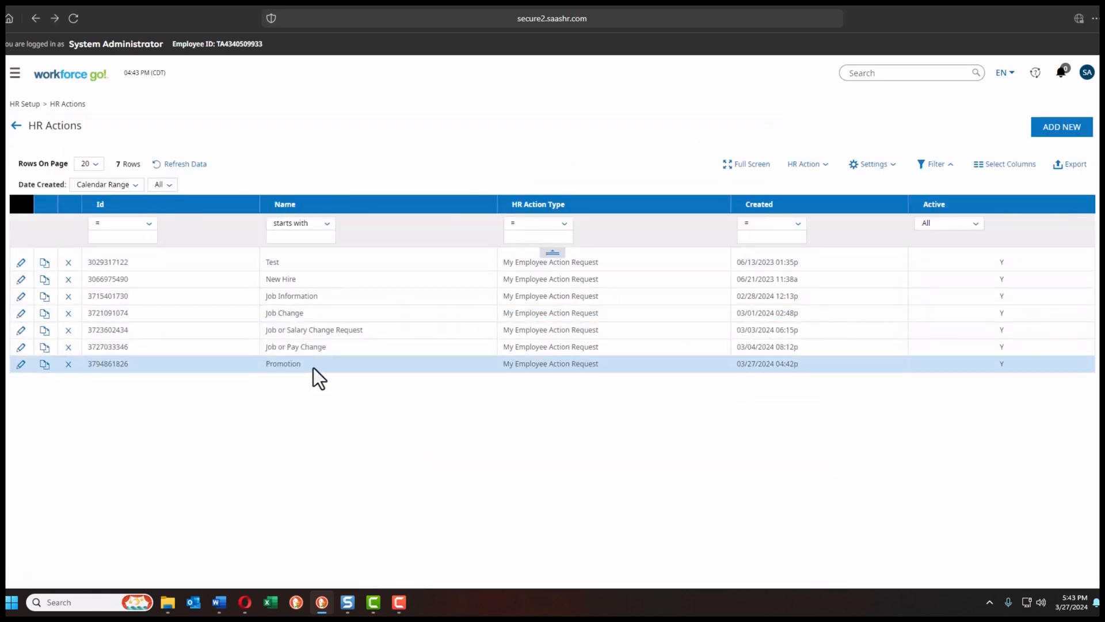